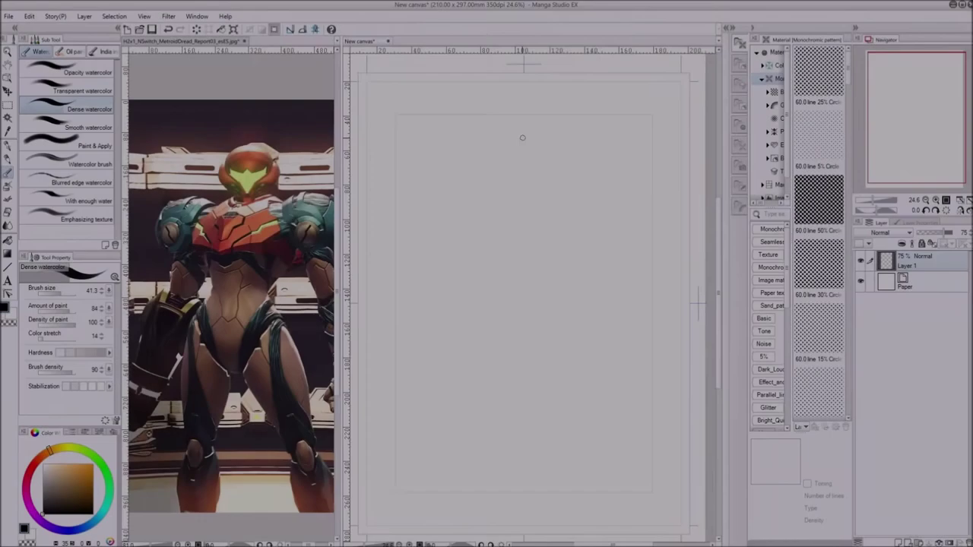
Step: Sketch a rough oval head near the top of the A4 canvas, beside the Samus reference
mouse_move(522, 130)
left_mouse_down()
mouse_move(514, 185)
mouse_move(562, 156)
left_mouse_up()
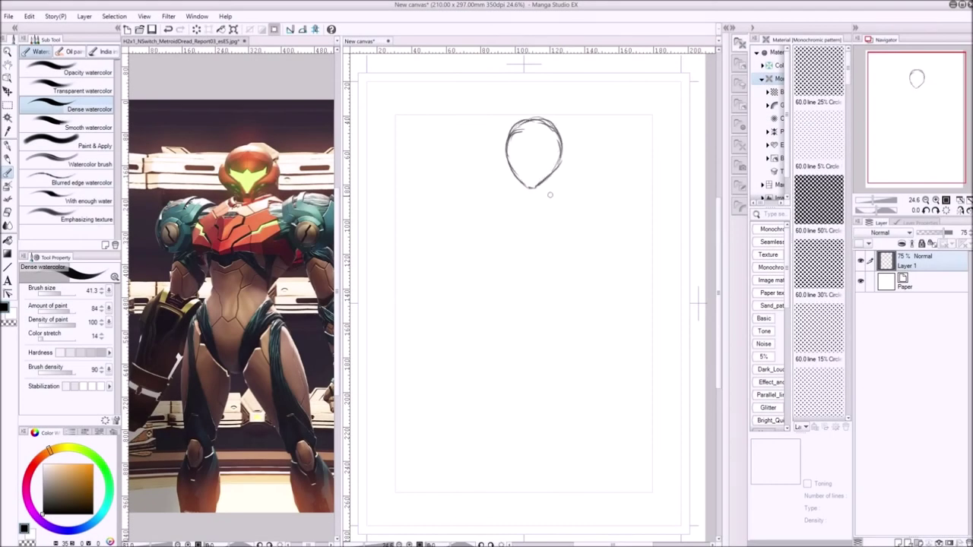
Step: Block in the jaw, torso, hips and leg contours below the head
mouse_move(527, 195)
left_mouse_down()
mouse_move(505, 201)
mouse_move(479, 258)
mouse_move(524, 262)
mouse_move(499, 307)
mouse_move(533, 392)
left_mouse_up()
mouse_move(495, 311)
left_mouse_down()
mouse_move(484, 342)
mouse_move(525, 388)
mouse_move(593, 272)
left_mouse_up()
left_click_drag(592, 342, 542, 391)
mouse_move(476, 346)
left_mouse_down()
mouse_move(472, 494)
mouse_move(496, 368)
mouse_move(484, 403)
mouse_move(517, 498)
left_mouse_up()
left_click_drag(475, 466, 511, 502)
mouse_move(529, 411)
left_mouse_down()
mouse_move(518, 489)
mouse_move(529, 438)
left_mouse_up()
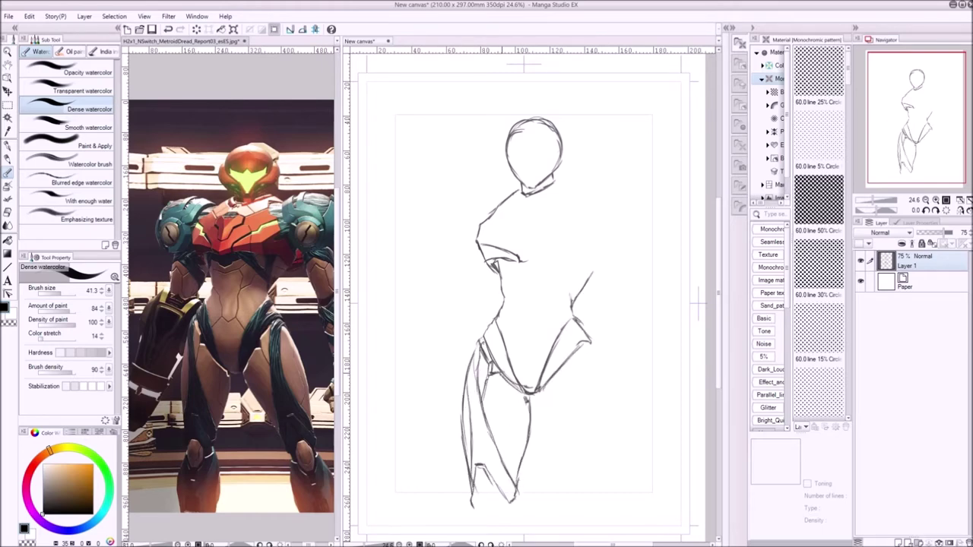
Step: Sketch the chest lines, right shoulder and chest plate, undoing a stray stroke
mouse_move(539, 258)
left_mouse_down()
mouse_move(597, 272)
mouse_move(572, 242)
left_mouse_up()
left_click_drag(578, 218, 571, 247)
mouse_move(567, 195)
left_mouse_down()
mouse_move(581, 222)
mouse_move(585, 196)
left_mouse_up()
mouse_move(514, 187)
left_mouse_down()
mouse_move(523, 197)
mouse_move(562, 187)
mouse_move(550, 215)
mouse_move(514, 225)
mouse_move(529, 243)
left_mouse_up()
left_click_drag(531, 228, 540, 205)
mouse_move(523, 208)
left_mouse_down()
mouse_move(520, 239)
mouse_move(502, 252)
left_mouse_up()
key("ctrl+z")
mouse_move(560, 245)
left_mouse_down()
mouse_move(513, 253)
mouse_move(555, 236)
left_mouse_up()
Step: Add armor lines on the hips and thighs, and extend both legs to the page bottom
left_click_drag(630, 239, 618, 233)
left_click_drag(532, 396, 583, 496)
left_click_drag(560, 354, 504, 430)
left_click_drag(508, 390, 509, 420)
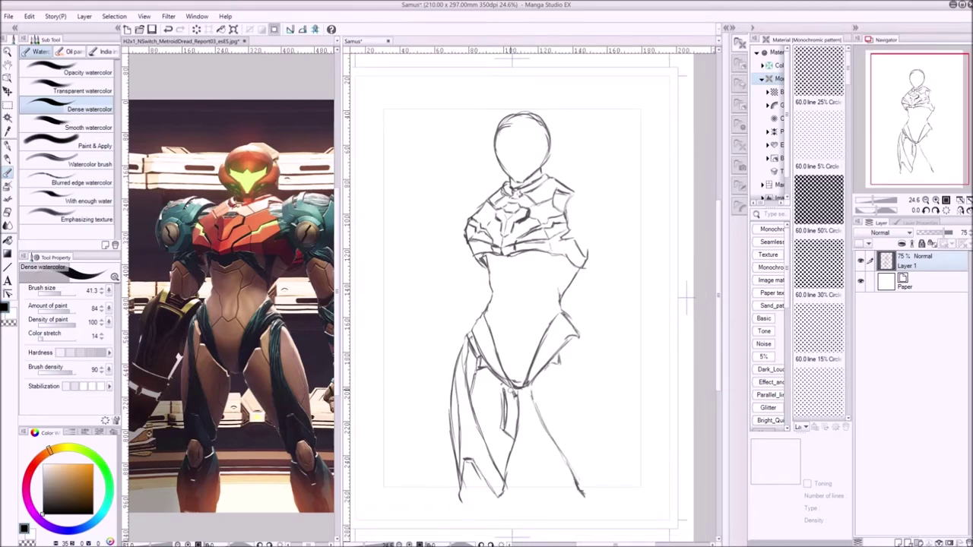
left_click_drag(534, 389, 576, 472)
mouse_move(572, 338)
left_mouse_down()
mouse_move(578, 459)
mouse_move(613, 452)
left_mouse_up()
left_click_drag(589, 354, 627, 495)
left_click_drag(587, 458, 592, 497)
left_click_drag(487, 479, 467, 502)
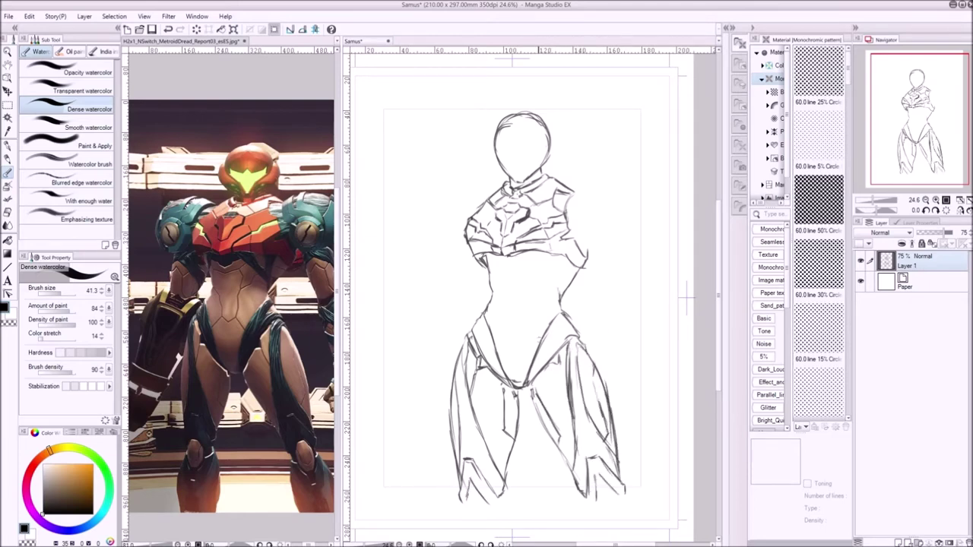
Step: Add chest armor lines and start the round left shoulder pad
mouse_move(493, 260)
left_mouse_down()
mouse_move(555, 266)
mouse_move(566, 280)
mouse_move(539, 265)
mouse_move(492, 296)
mouse_move(517, 336)
left_mouse_up()
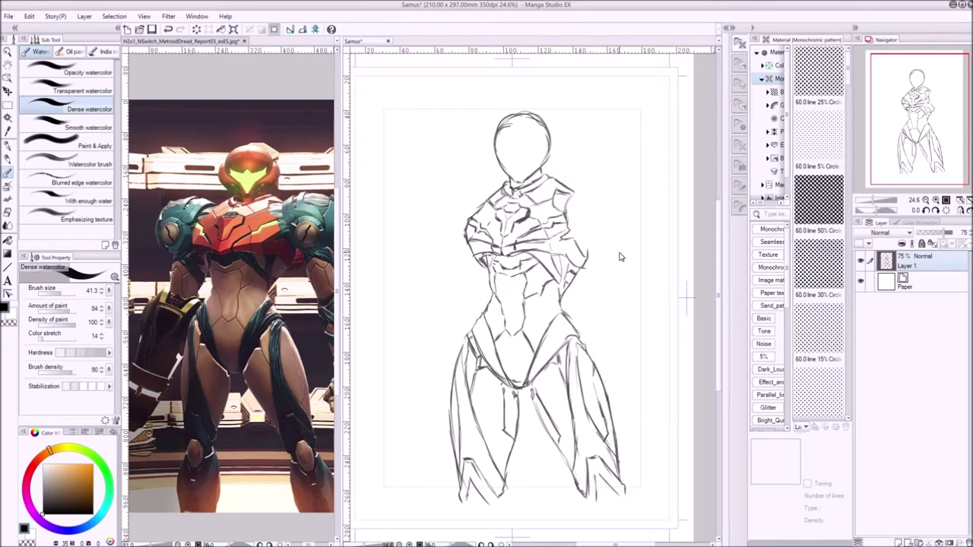
left_click_drag(465, 240, 486, 269)
left_click_drag(505, 207, 521, 212)
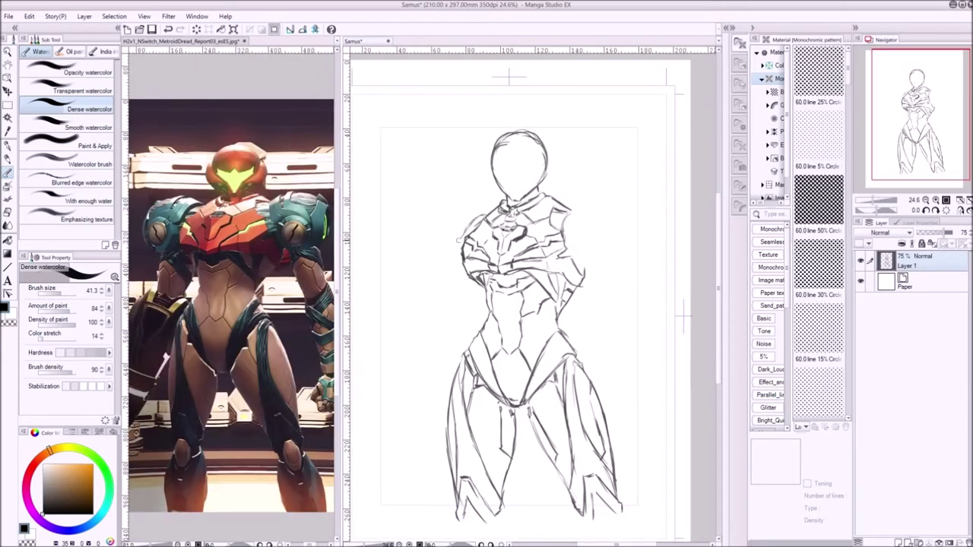
mouse_move(428, 218)
left_mouse_down()
mouse_move(480, 207)
mouse_move(456, 270)
left_mouse_up()
mouse_move(448, 199)
left_mouse_down()
mouse_move(486, 214)
mouse_move(471, 205)
mouse_move(463, 219)
left_mouse_up()
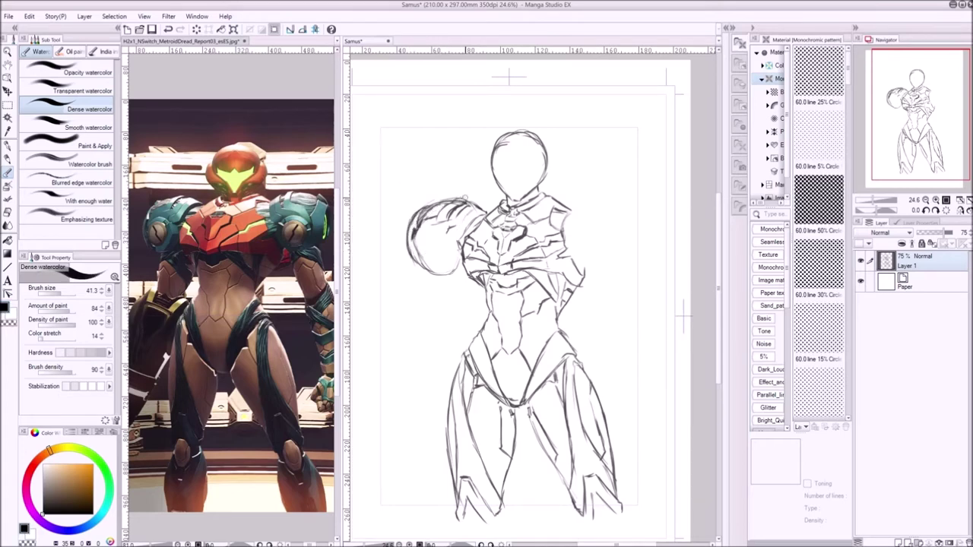
Step: Darken the left shoulder pad's top edge and add a small inner circle to the arm cannon's ring
mouse_move(422, 207)
left_mouse_down()
mouse_move(441, 199)
mouse_move(458, 228)
mouse_move(456, 237)
mouse_move(416, 245)
mouse_move(447, 248)
left_mouse_up()
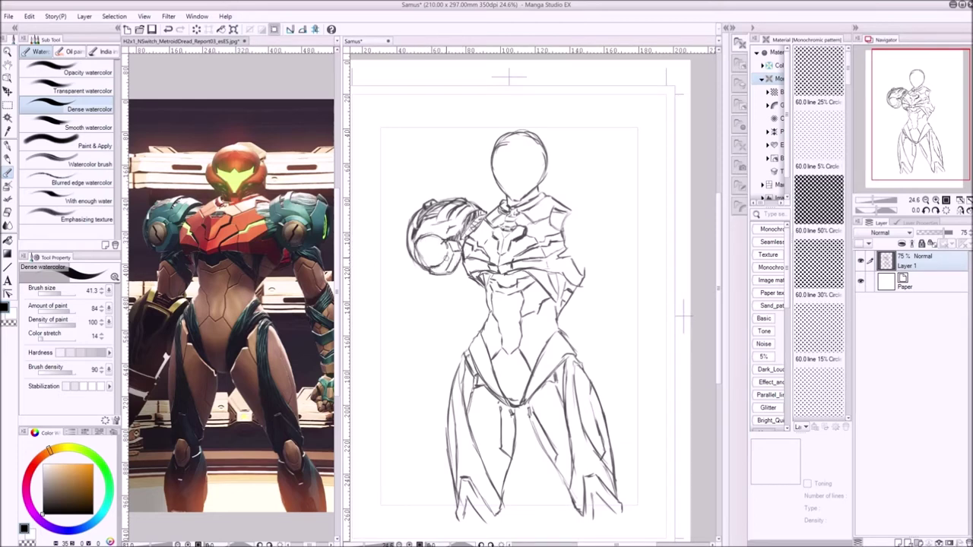
mouse_move(453, 245)
left_mouse_down()
mouse_move(440, 266)
mouse_move(446, 254)
left_mouse_up()
mouse_move(444, 240)
left_mouse_down()
mouse_move(437, 263)
mouse_move(418, 249)
mouse_move(417, 266)
left_mouse_up()
key("ctrl+z")
key("ctrl+z")
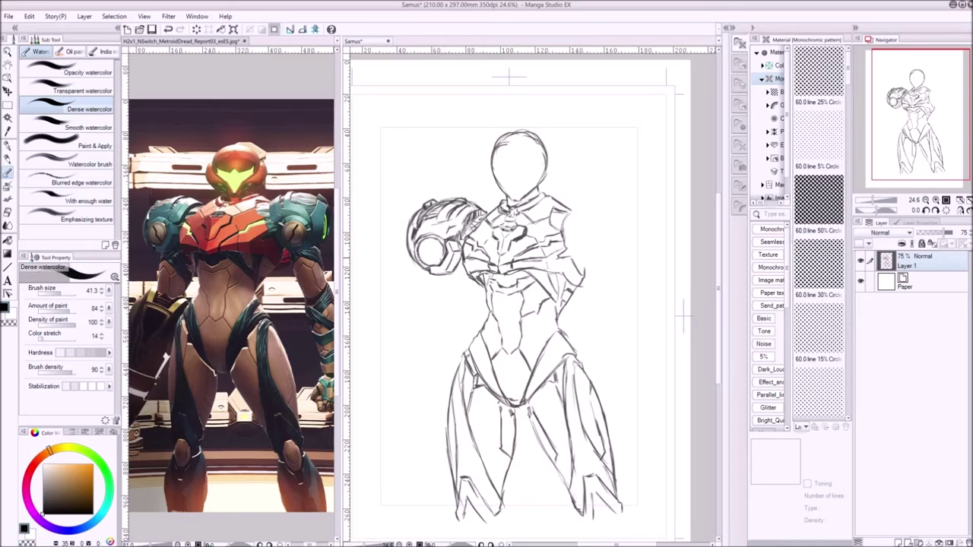
mouse_move(423, 244)
left_mouse_down()
mouse_move(435, 260)
mouse_move(426, 256)
left_mouse_up()
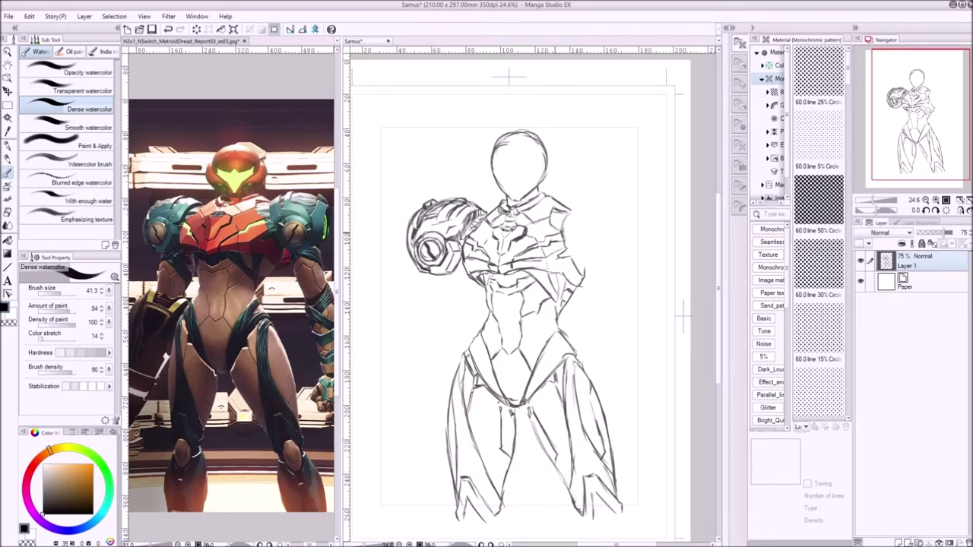
mouse_move(452, 222)
left_mouse_down()
mouse_move(441, 245)
mouse_move(456, 313)
left_mouse_up()
key("ctrl+z")
Step: Sketch the left arm beneath the cannon, redoing a misplaced stroke
scroll(517, 304, "down", 1)
left_click_drag(479, 270, 459, 313)
left_click_drag(438, 262, 441, 315)
key("ctrl+z")
left_click_drag(448, 270, 472, 303)
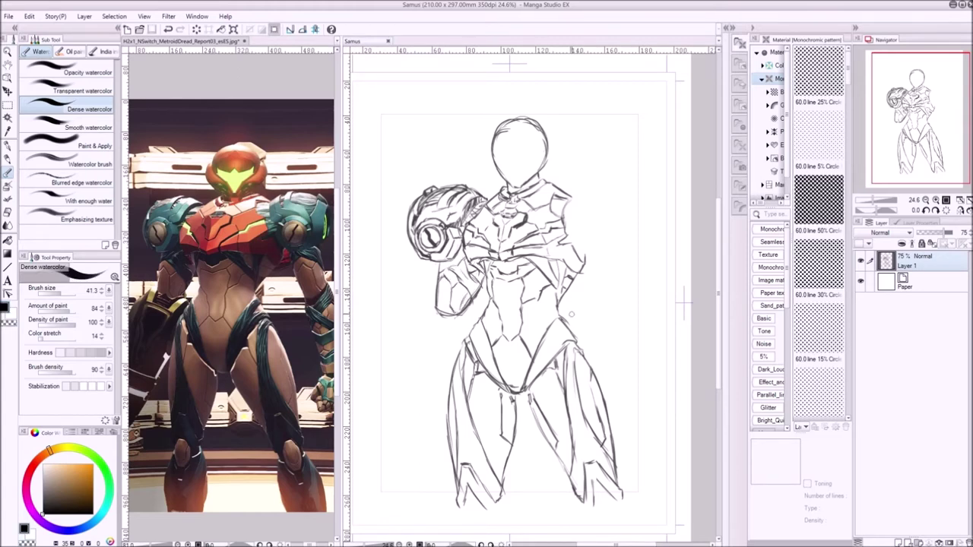
Step: Outline the large round right shoulder pad
mouse_move(522, 211)
left_mouse_down()
mouse_move(601, 275)
mouse_move(617, 266)
left_mouse_up()
left_click_drag(577, 199, 617, 222)
mouse_move(542, 216)
left_mouse_down()
mouse_move(542, 242)
mouse_move(584, 280)
left_mouse_up()
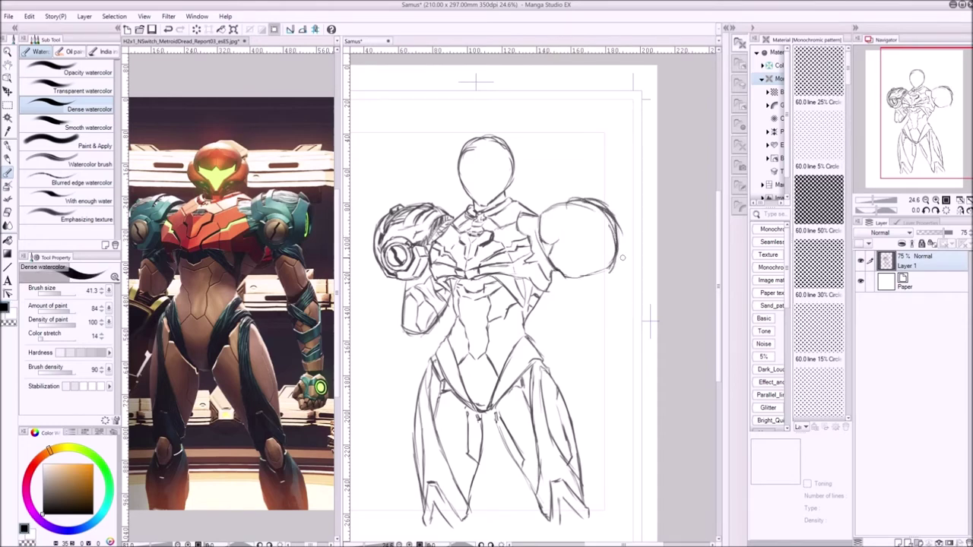
Step: Add an inner ring to the right shoulder pad and redraw its darker outer edge
mouse_move(566, 244)
left_mouse_down()
mouse_move(597, 260)
mouse_move(572, 264)
mouse_move(598, 240)
left_mouse_up()
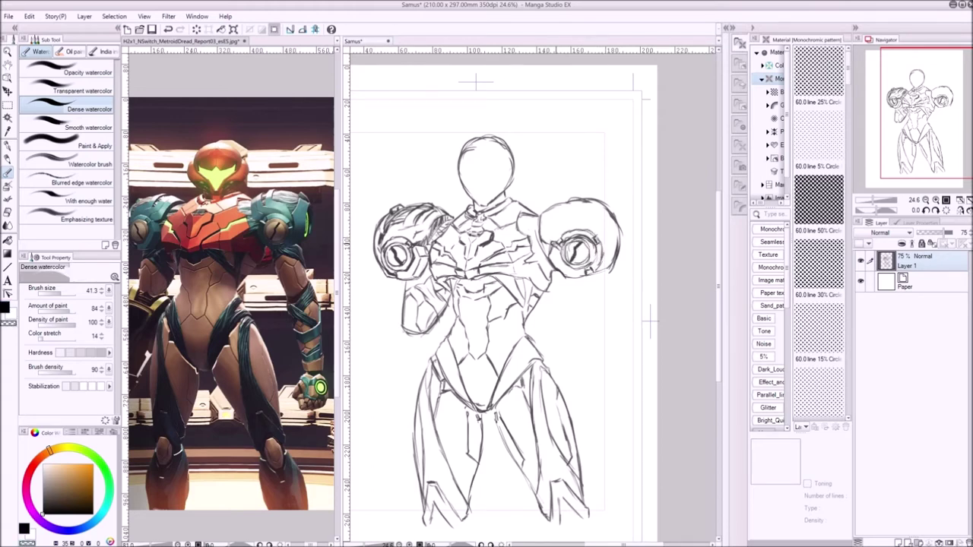
mouse_move(543, 214)
left_mouse_down()
mouse_move(587, 230)
mouse_move(582, 195)
mouse_move(607, 248)
mouse_move(619, 213)
mouse_move(628, 243)
mouse_move(617, 263)
mouse_move(630, 225)
left_mouse_up()
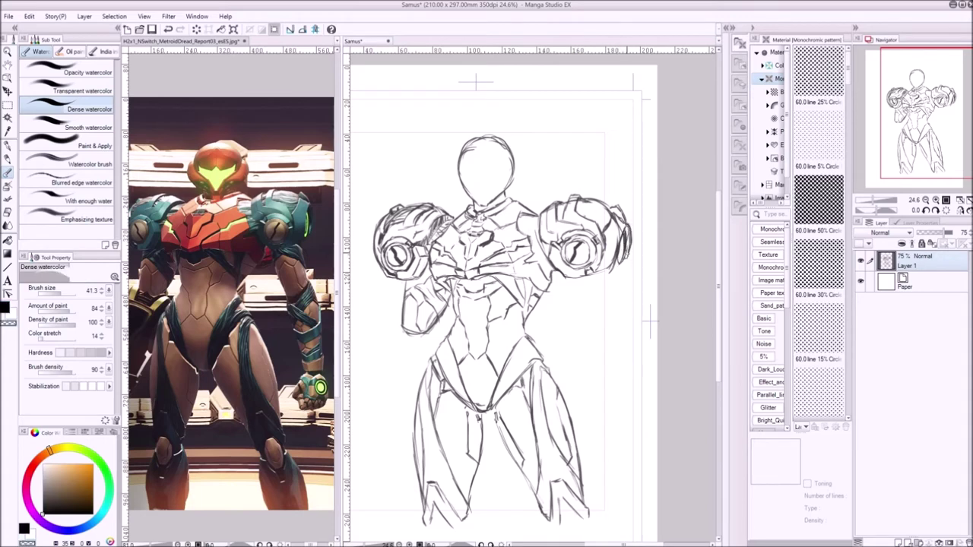
mouse_move(623, 266)
left_mouse_down()
mouse_move(630, 227)
mouse_move(620, 263)
left_mouse_up()
key("ctrl+z")
left_click_drag(625, 219, 618, 268)
left_click_drag(624, 227, 619, 263)
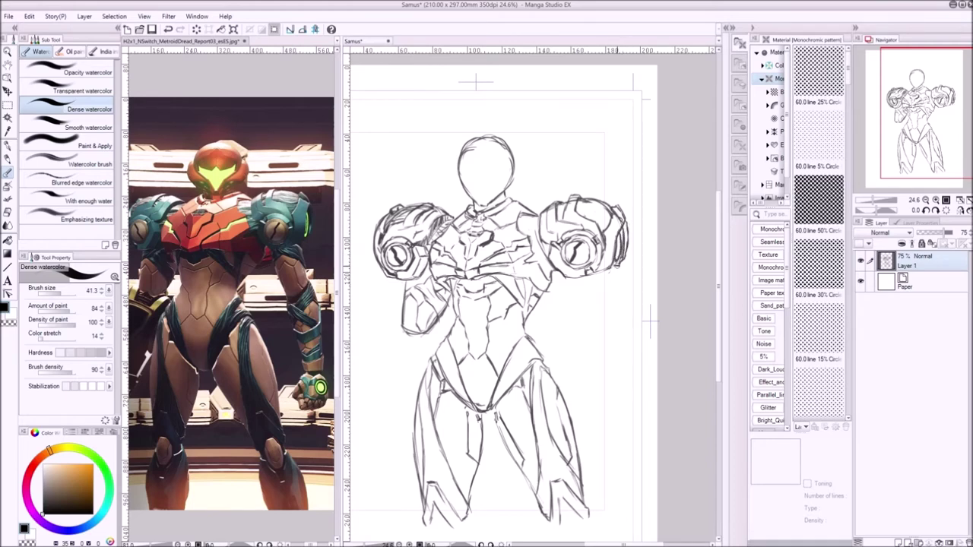
Step: Touch up the right shoulder and draw the right upper arm, elbow and forearm
key("c")
key("c")
left_click_drag(578, 205, 610, 225)
key("c")
key("c")
left_click_drag(564, 287, 586, 335)
left_click_drag(604, 274, 610, 327)
left_click_drag(567, 281, 585, 334)
mouse_move(567, 286)
left_mouse_down()
mouse_move(605, 304)
mouse_move(587, 290)
mouse_move(584, 340)
mouse_move(603, 413)
left_mouse_up()
left_click_drag(613, 326, 630, 424)
mouse_move(569, 297)
left_mouse_down()
mouse_move(601, 304)
mouse_move(607, 329)
left_mouse_up()
mouse_move(587, 318)
left_mouse_down()
mouse_move(615, 342)
mouse_move(590, 369)
left_mouse_up()
Step: Hatch the right forearm and elbow armor and draw the clenched right fist
left_click_drag(616, 339, 586, 386)
left_click_drag(620, 364, 608, 386)
left_click_drag(628, 345, 616, 372)
left_click_drag(628, 351, 621, 380)
left_click_drag(599, 416, 629, 428)
left_click_drag(625, 394, 605, 409)
left_click_drag(617, 348, 587, 366)
left_click_drag(611, 324, 585, 339)
left_click_drag(609, 275, 591, 295)
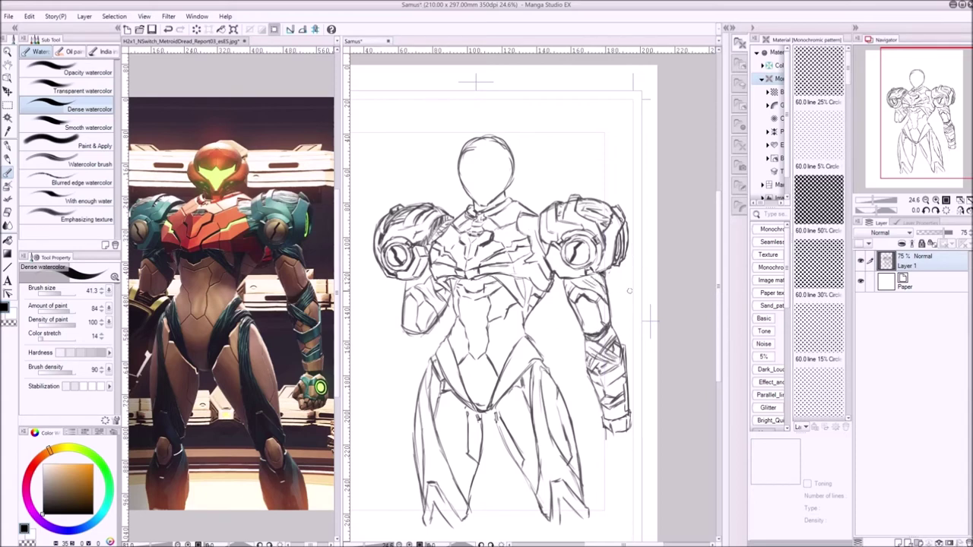
mouse_move(603, 444)
left_mouse_down()
mouse_move(598, 459)
mouse_move(632, 462)
left_mouse_up()
mouse_move(601, 435)
left_mouse_down()
mouse_move(631, 432)
mouse_move(615, 453)
mouse_move(630, 464)
mouse_move(593, 454)
mouse_move(631, 448)
left_mouse_up()
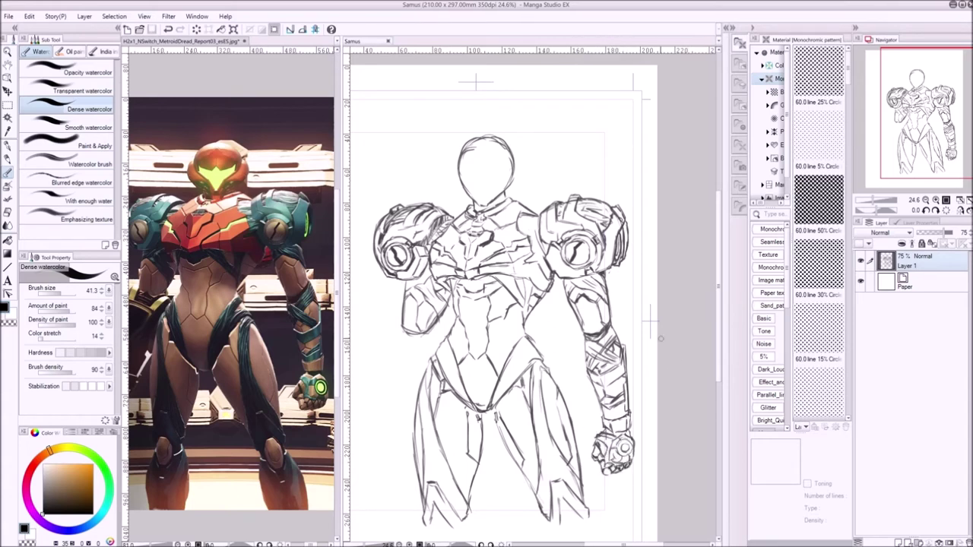
Step: Begin the cape outline on the left side of the figure
left_click_drag(386, 328, 364, 418)
left_click_drag(486, 304, 512, 256)
mouse_move(406, 292)
left_mouse_down()
mouse_move(373, 456)
mouse_move(430, 403)
left_mouse_up()
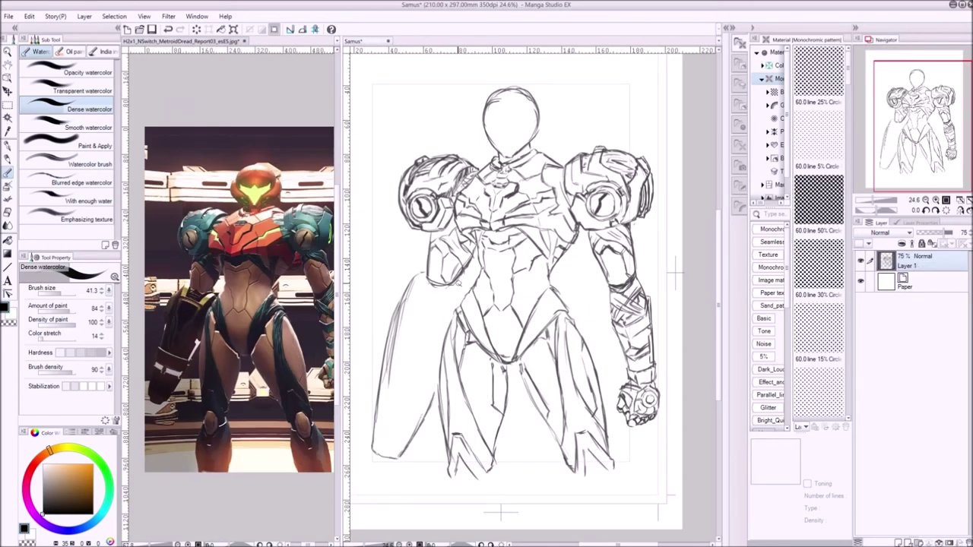
Step: Shade the arm cannon's gauntlet and draw the cape's left edge and bottom curve
left_click_drag(439, 286, 461, 305)
mouse_move(444, 294)
left_mouse_down()
mouse_move(415, 297)
mouse_move(453, 300)
mouse_move(406, 295)
left_mouse_up()
mouse_move(410, 286)
left_mouse_down()
mouse_move(380, 396)
mouse_move(385, 327)
mouse_move(384, 343)
mouse_move(433, 386)
left_mouse_up()
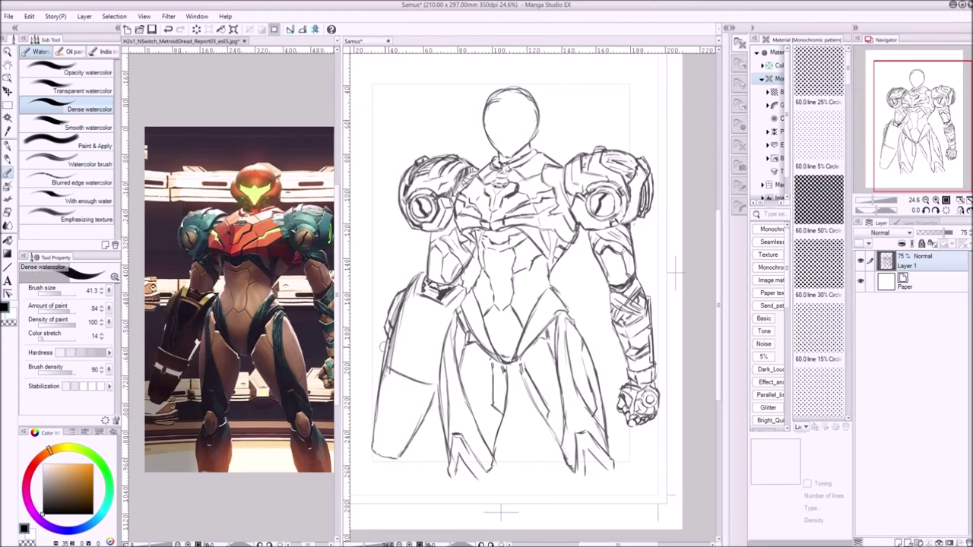
mouse_move(383, 367)
left_mouse_down()
mouse_move(434, 386)
mouse_move(429, 408)
left_mouse_up()
mouse_move(382, 388)
left_mouse_down()
mouse_move(428, 406)
mouse_move(423, 418)
left_mouse_up()
key("ctrl+z")
key("ctrl+z")
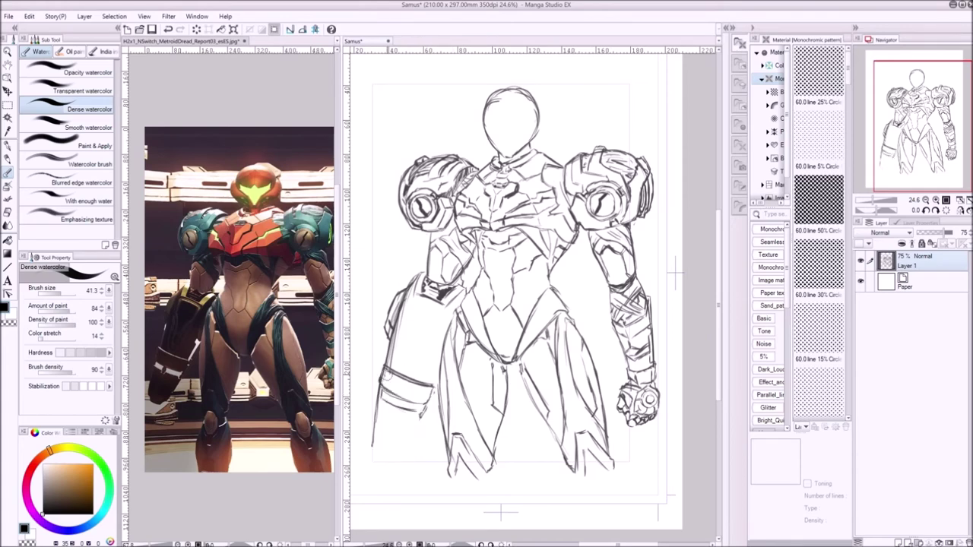
left_click_drag(374, 389, 417, 423)
mouse_move(438, 349)
left_mouse_down()
mouse_move(430, 383)
mouse_move(374, 440)
left_mouse_up()
Step: Erase and redraw parts of the cape and hip, hatch the lower arm, and add arm cannon lines
key("c")
mouse_move(406, 300)
left_mouse_down()
mouse_move(377, 416)
mouse_move(403, 354)
left_mouse_up()
key("c")
key("c")
key("c")
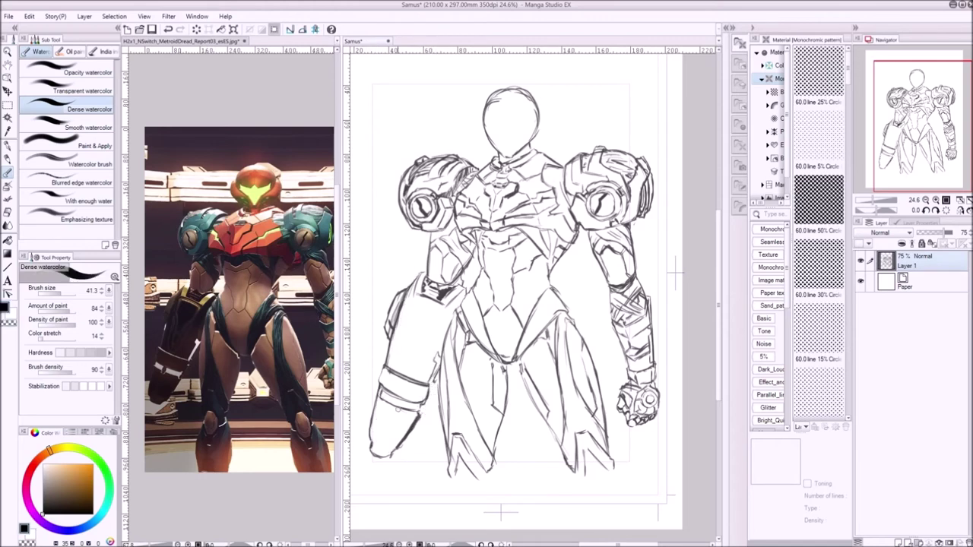
left_click_drag(394, 439, 389, 405)
mouse_move(394, 439)
left_mouse_down()
mouse_move(372, 453)
mouse_move(415, 424)
mouse_move(424, 404)
left_mouse_up()
key("c")
key("c")
key("c")
key("c")
key("c")
key("c")
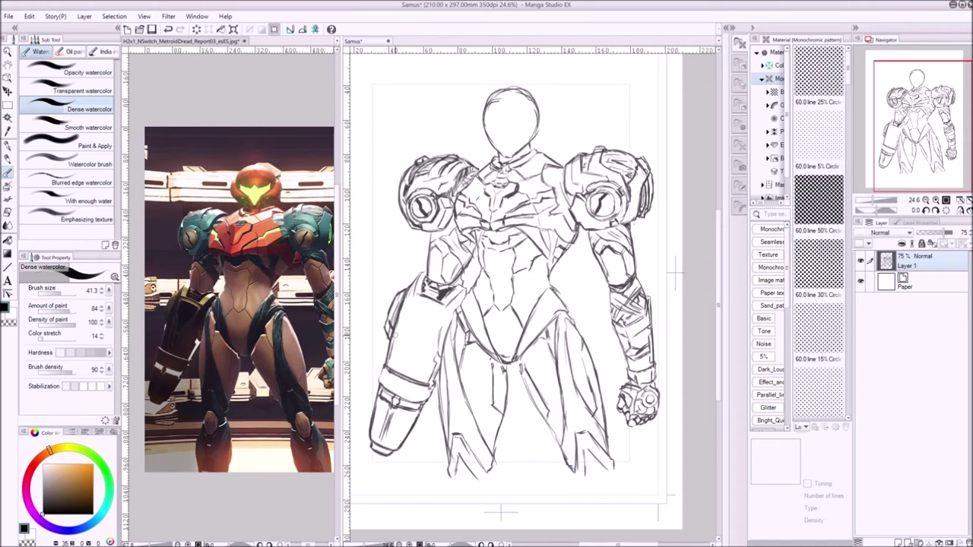
mouse_move(412, 301)
left_mouse_down()
mouse_move(402, 363)
mouse_move(443, 307)
mouse_move(440, 337)
mouse_move(407, 364)
mouse_move(409, 306)
mouse_move(400, 375)
left_mouse_up()
Step: Add short strokes to the arm cannon and sketch the lower legs and feet
left_click_drag(411, 330, 424, 347)
mouse_move(438, 311)
left_mouse_down()
mouse_move(417, 345)
mouse_move(439, 307)
left_mouse_up()
left_click_drag(409, 307, 415, 324)
mouse_move(493, 477)
left_mouse_down()
mouse_move(502, 518)
mouse_move(476, 506)
left_mouse_up()
mouse_move(479, 493)
left_mouse_down()
mouse_move(467, 478)
mouse_move(472, 502)
left_mouse_up()
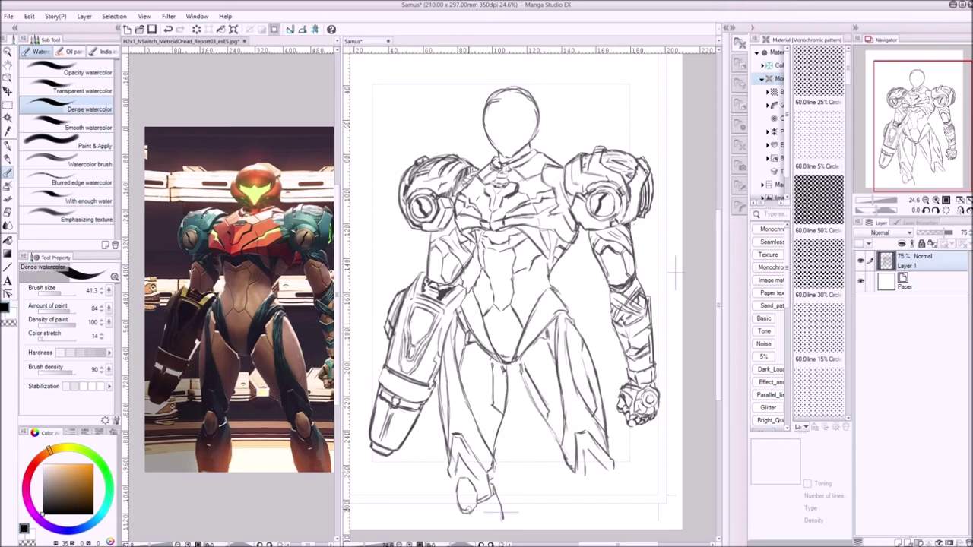
mouse_move(465, 460)
left_mouse_down()
mouse_move(478, 488)
mouse_move(449, 490)
left_mouse_up()
left_click_drag(479, 484, 488, 493)
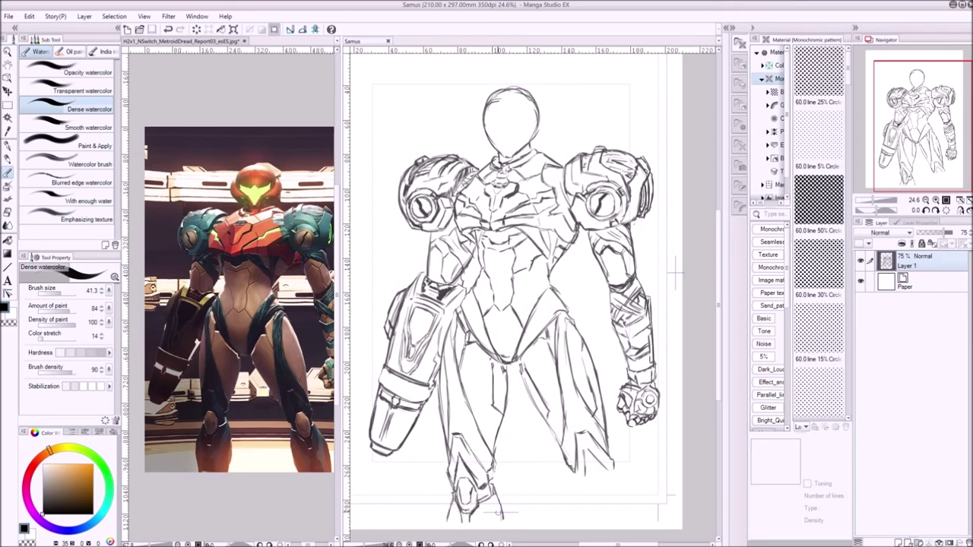
left_click_drag(491, 502, 495, 521)
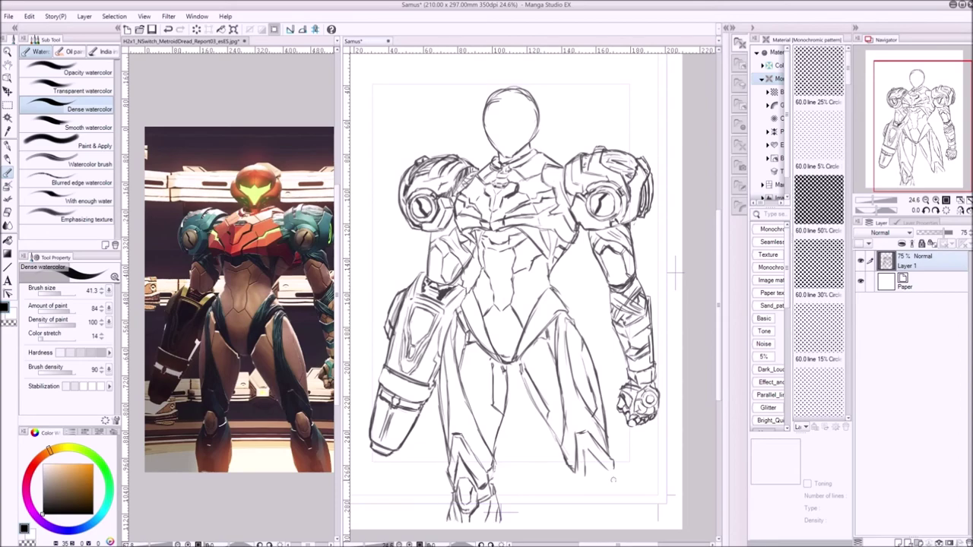
Step: Zoom onto the head and sketch the visor lines inside the helmet
scroll(638, 452, "up", 3)
scroll(228, 304, "up", 3)
mouse_move(450, 252)
left_mouse_down()
mouse_move(502, 324)
mouse_move(549, 245)
mouse_move(487, 265)
mouse_move(551, 244)
left_mouse_up()
Step: Draw the visor edges and darken the shading around the chin, switching to the eraser where needed
key("c")
left_click_drag(514, 293, 484, 304)
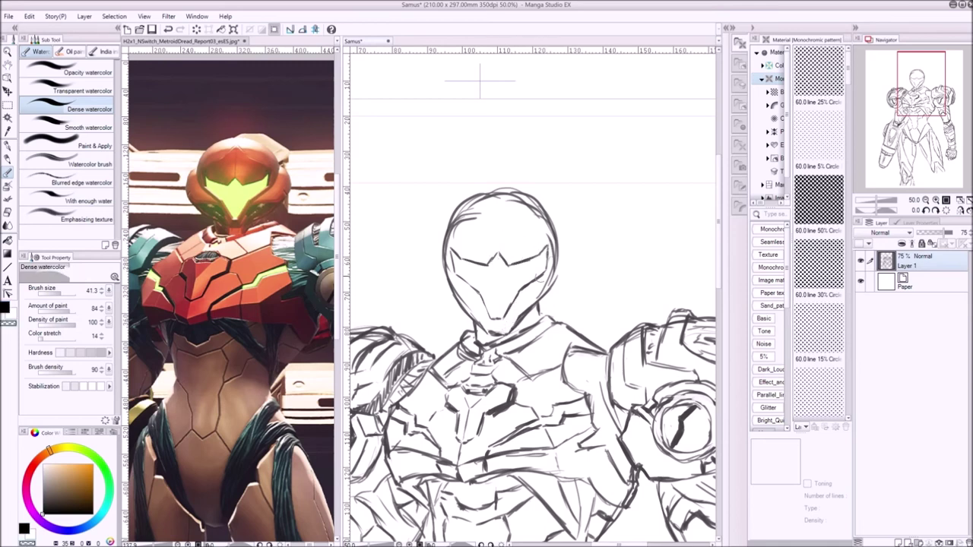
key("c")
mouse_move(452, 256)
left_mouse_down()
mouse_move(501, 321)
mouse_move(549, 243)
left_mouse_up()
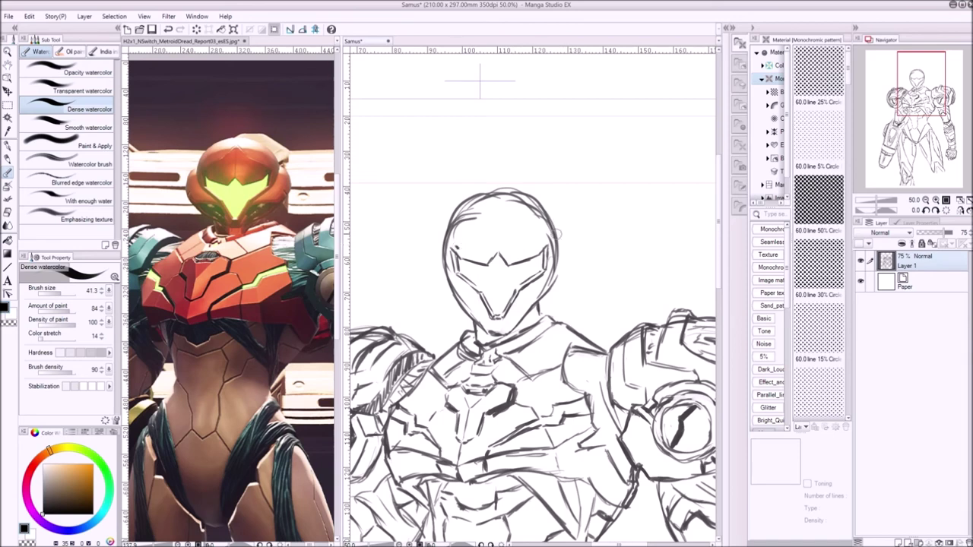
key("c")
key("c")
mouse_move(482, 310)
left_mouse_down()
mouse_move(487, 331)
mouse_move(443, 259)
left_mouse_up()
mouse_move(439, 294)
left_mouse_down()
mouse_move(472, 302)
mouse_move(460, 316)
mouse_move(479, 318)
mouse_move(460, 308)
left_mouse_up()
key("c")
key("c")
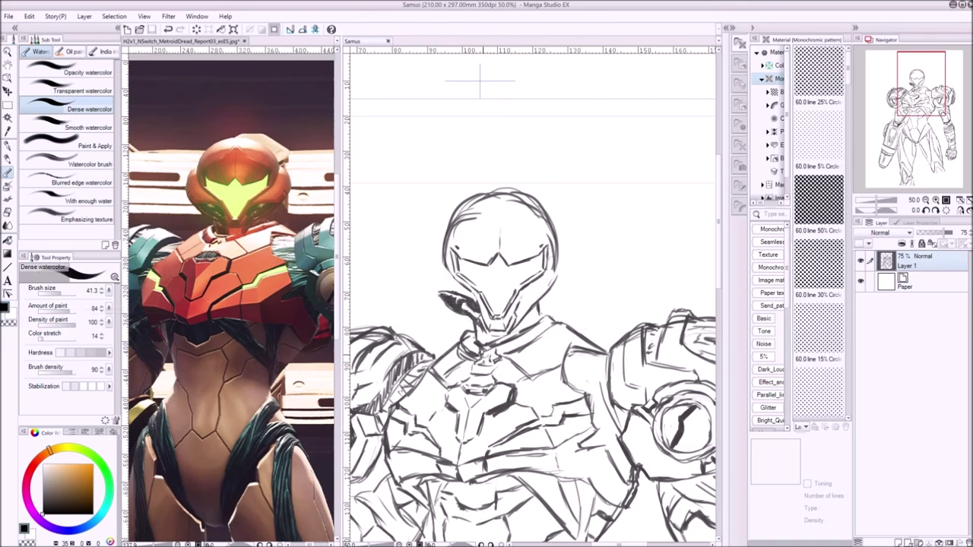
left_click_drag(436, 297, 470, 318)
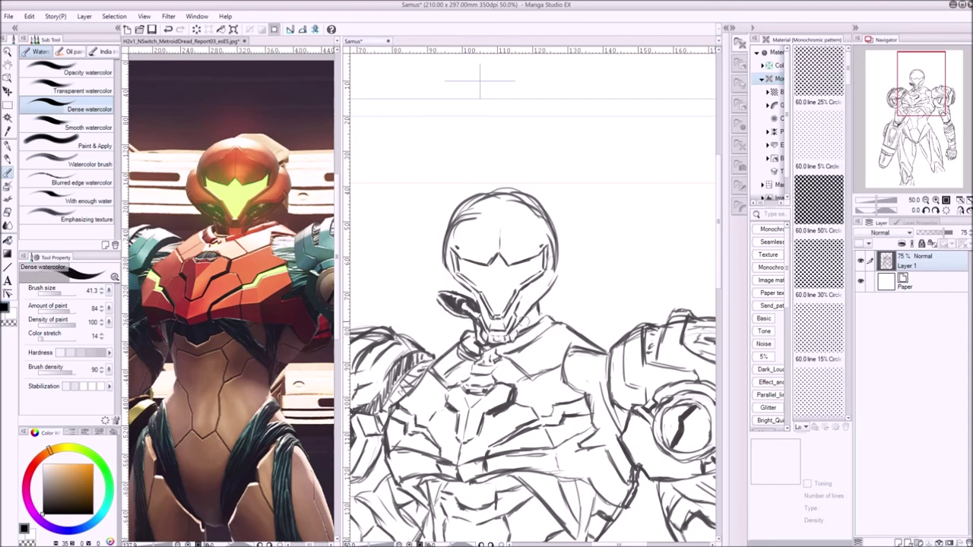
Step: Hatch both sides of the chin and redraw the helmet's sides and top outline
left_click_drag(541, 312, 571, 295)
left_click_drag(441, 234, 455, 309)
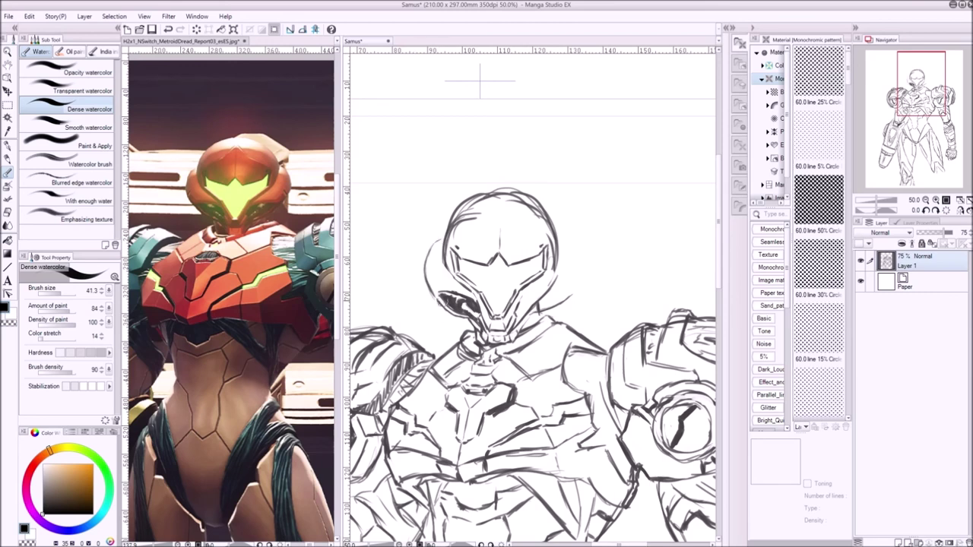
mouse_move(568, 290)
left_mouse_down()
mouse_move(533, 300)
mouse_move(541, 307)
mouse_move(515, 318)
mouse_move(532, 309)
left_mouse_up()
left_click_drag(452, 292, 439, 306)
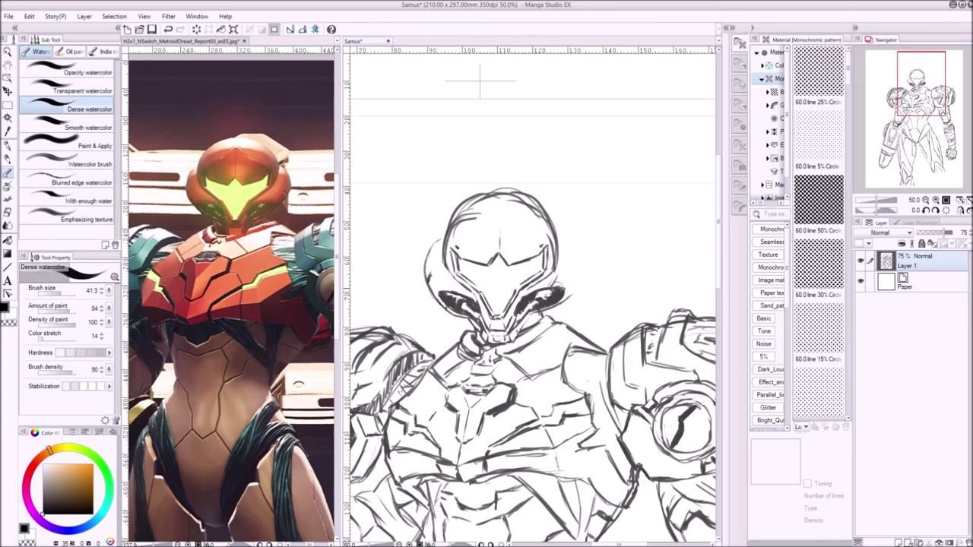
mouse_move(564, 302)
left_mouse_down()
mouse_move(580, 241)
mouse_move(576, 267)
left_mouse_up()
mouse_move(451, 225)
left_mouse_down()
mouse_move(555, 200)
mouse_move(565, 266)
left_mouse_up()
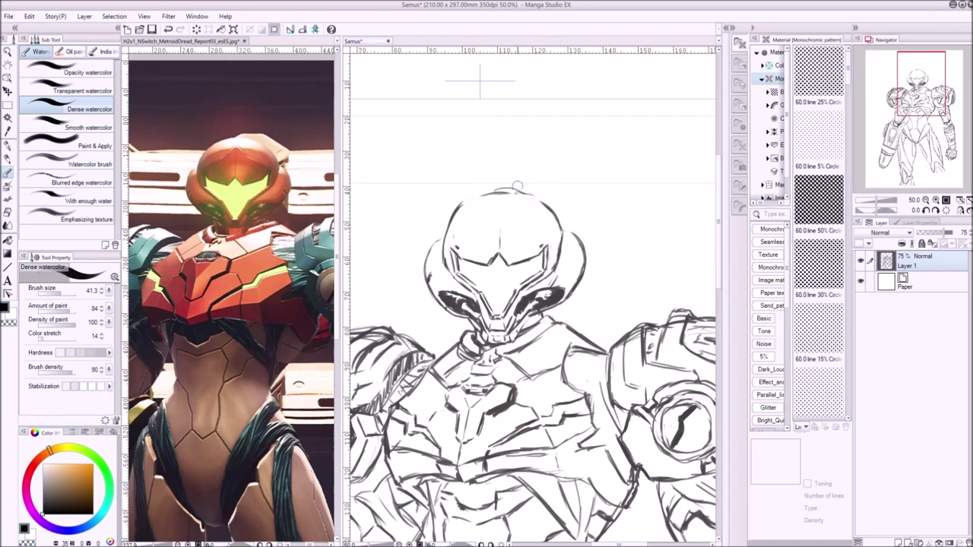
key("ctrl+0")
Step: Zoom out to the full figure at 30.1% and add strokes to the right foot
scroll(229, 304, "down", 2)
scroll(533, 304, "up", 2)
mouse_move(572, 431)
left_mouse_down()
mouse_move(581, 465)
mouse_move(601, 443)
mouse_move(598, 485)
left_mouse_up()
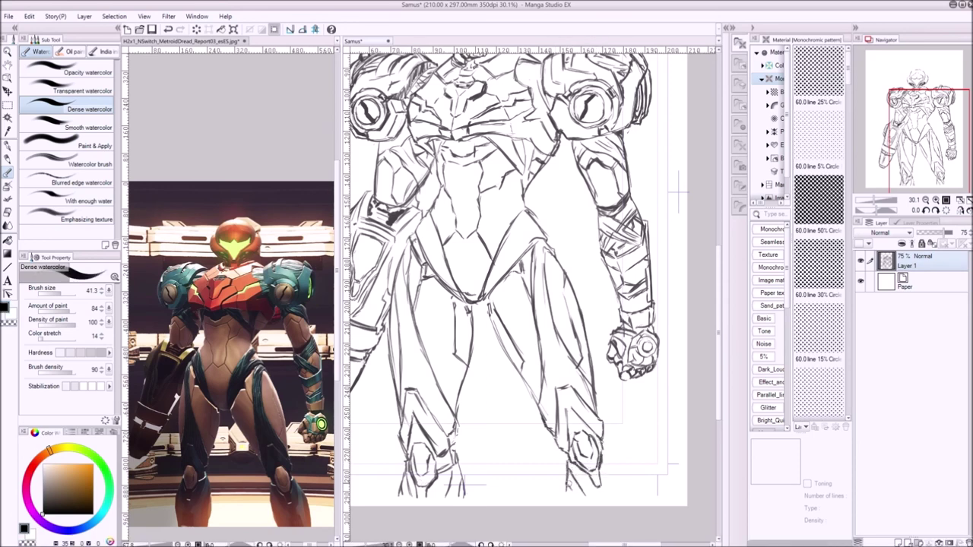